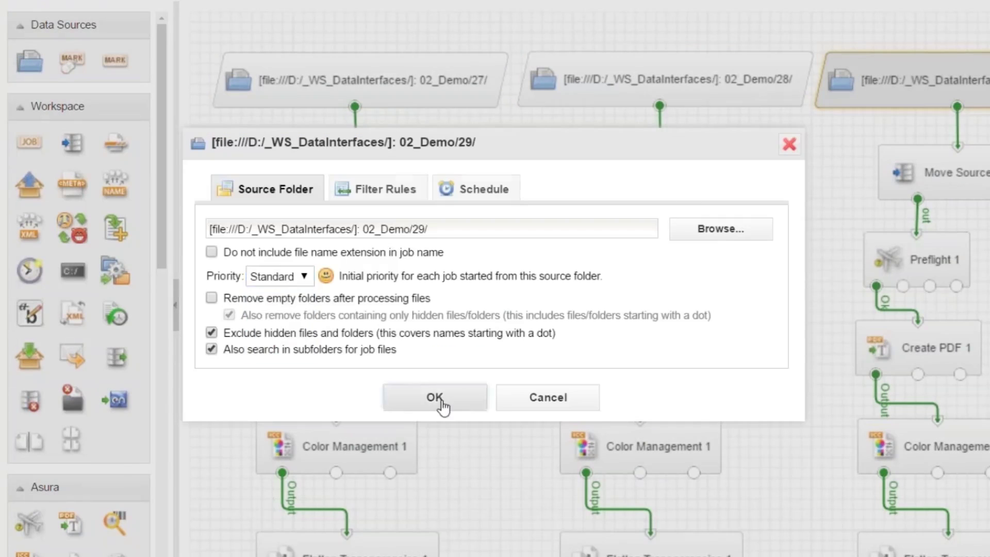
# Copy the 146 single-page PDFs from Single Pages into Asura hot folder 11
pyautogui.click(439, 401)
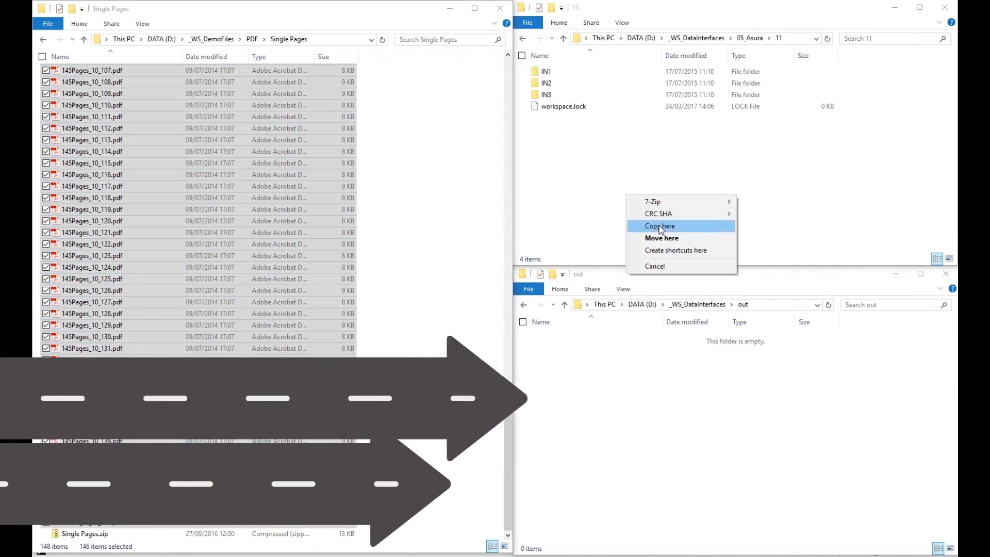
pyautogui.click(660, 225)
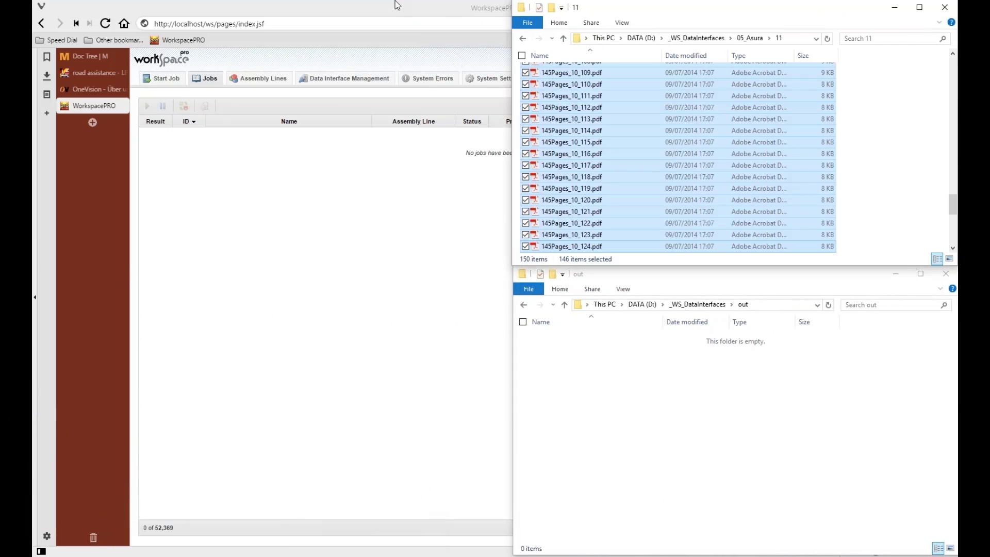